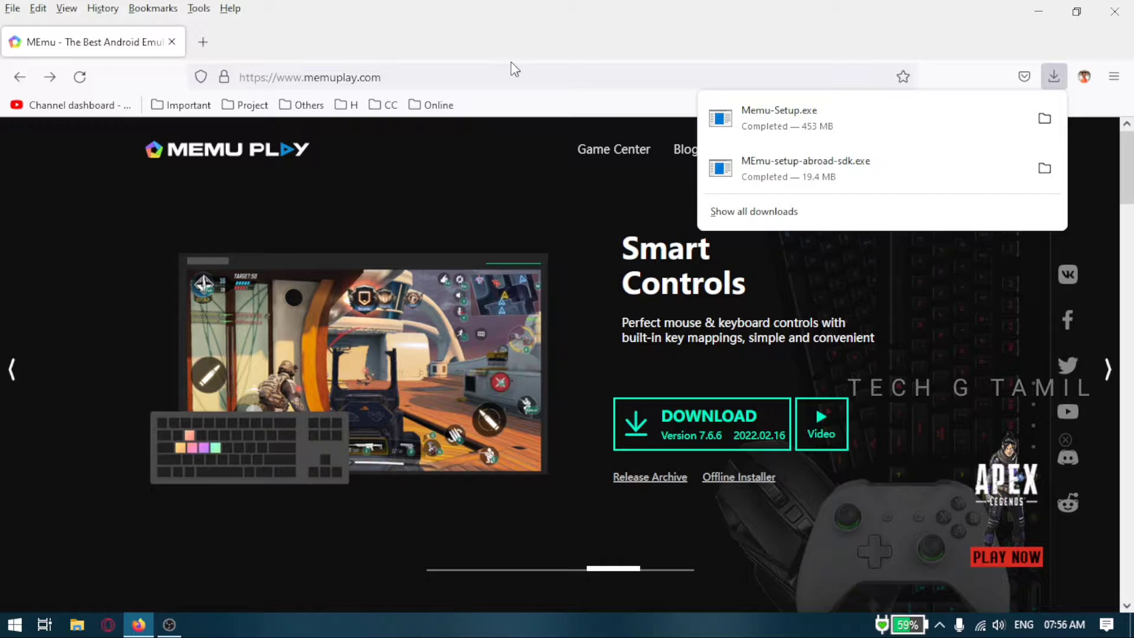
Run the downloaded Memu-Setup.exe and start a quick install of MEmu in D:\Program Files\Microvirt
left_click(760, 131)
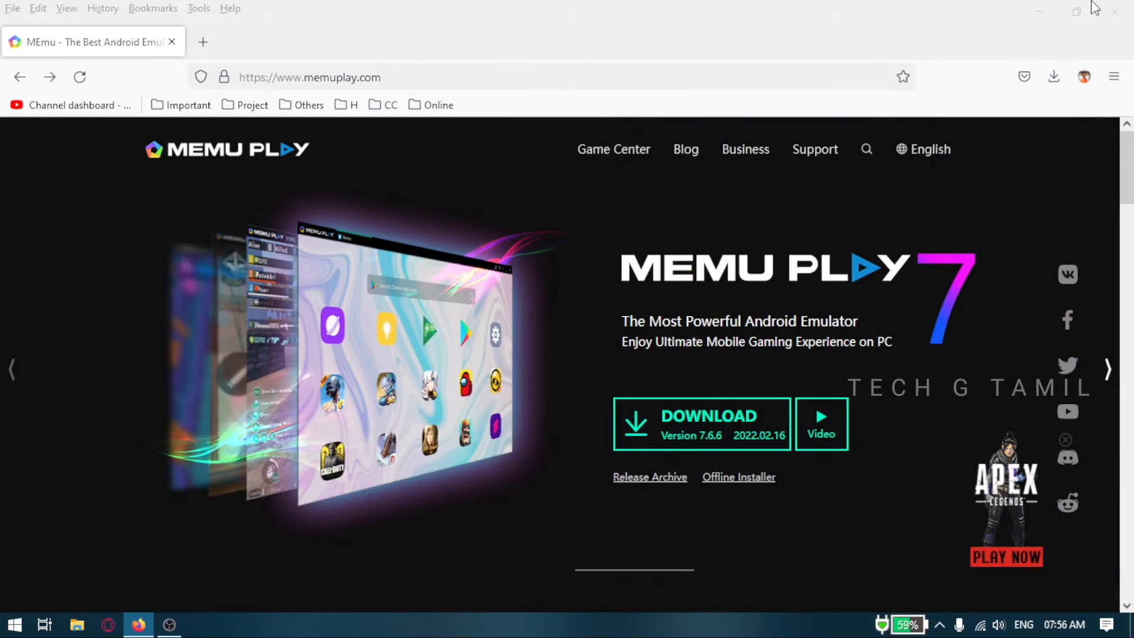
left_click(1038, 11)
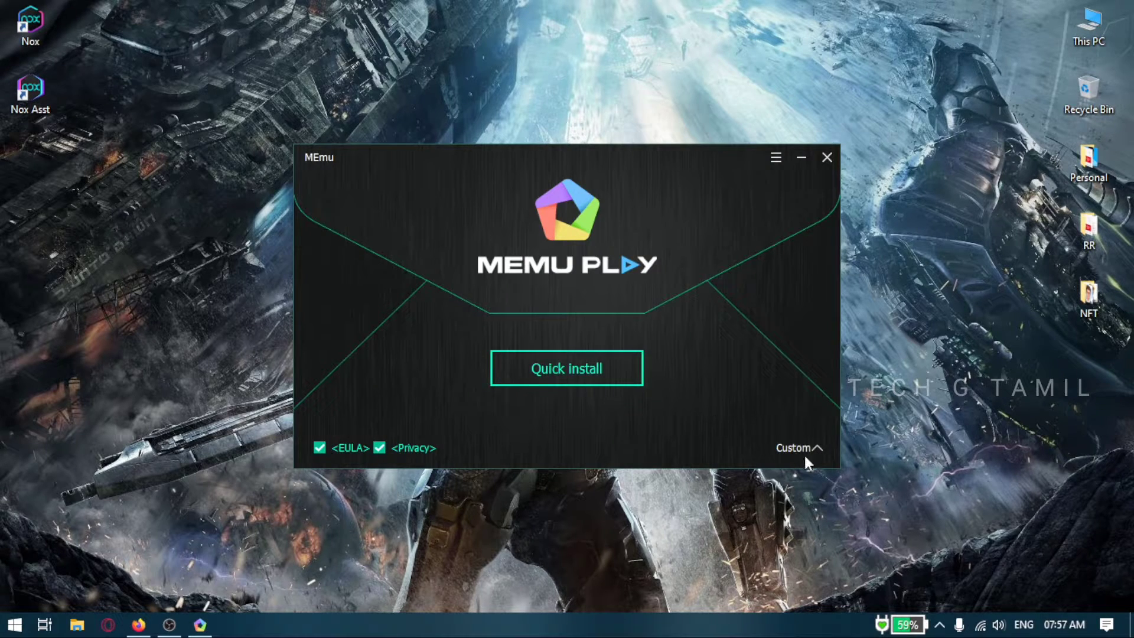
left_click(805, 448)
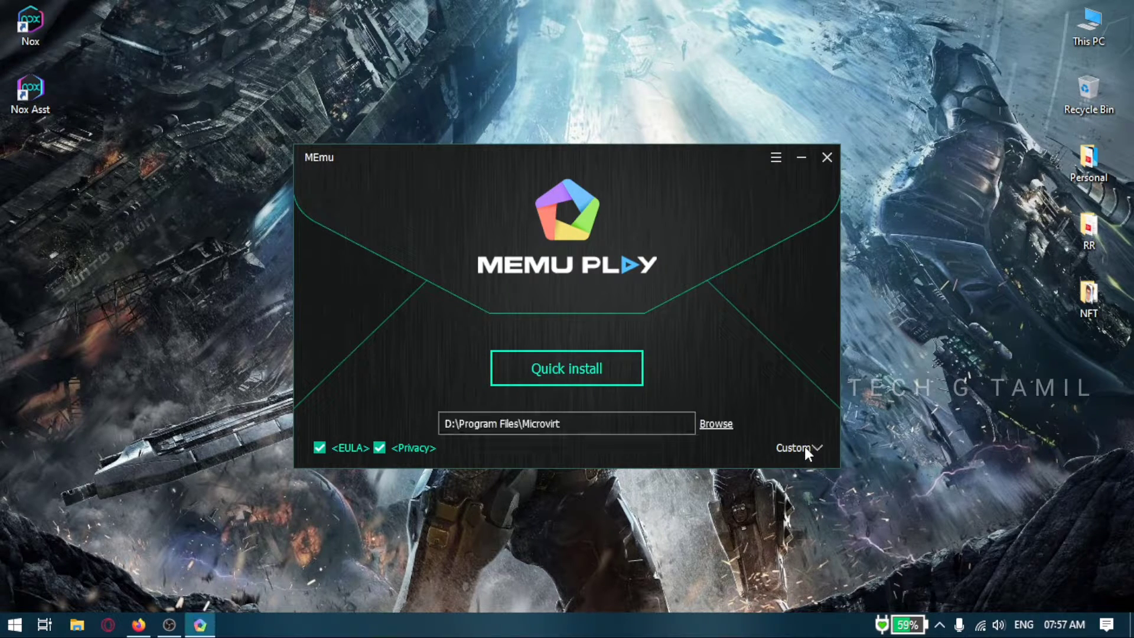
left_click(554, 366)
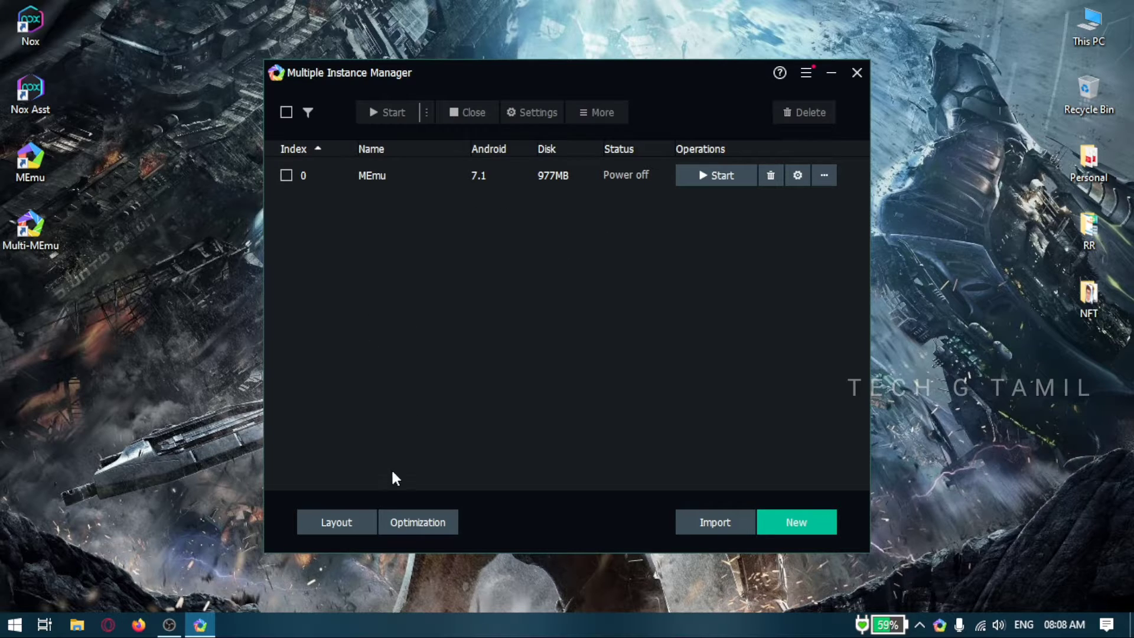
Create a new Android 5.1 (Maintenance version) instance and accept downloading its system image
left_click(780, 521)
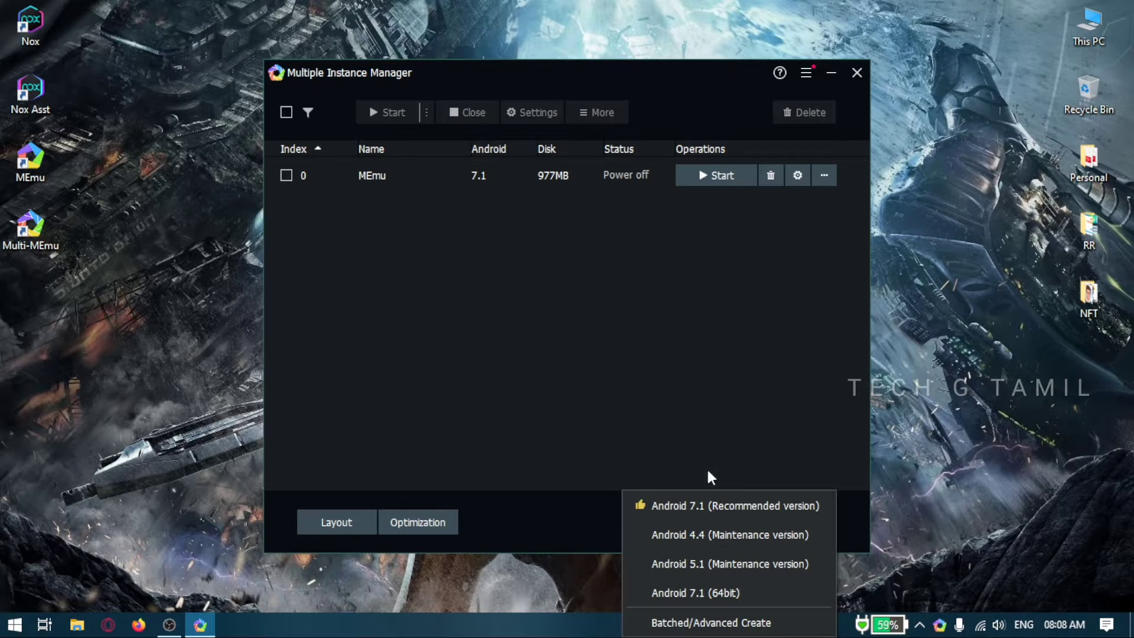
left_click(678, 562)
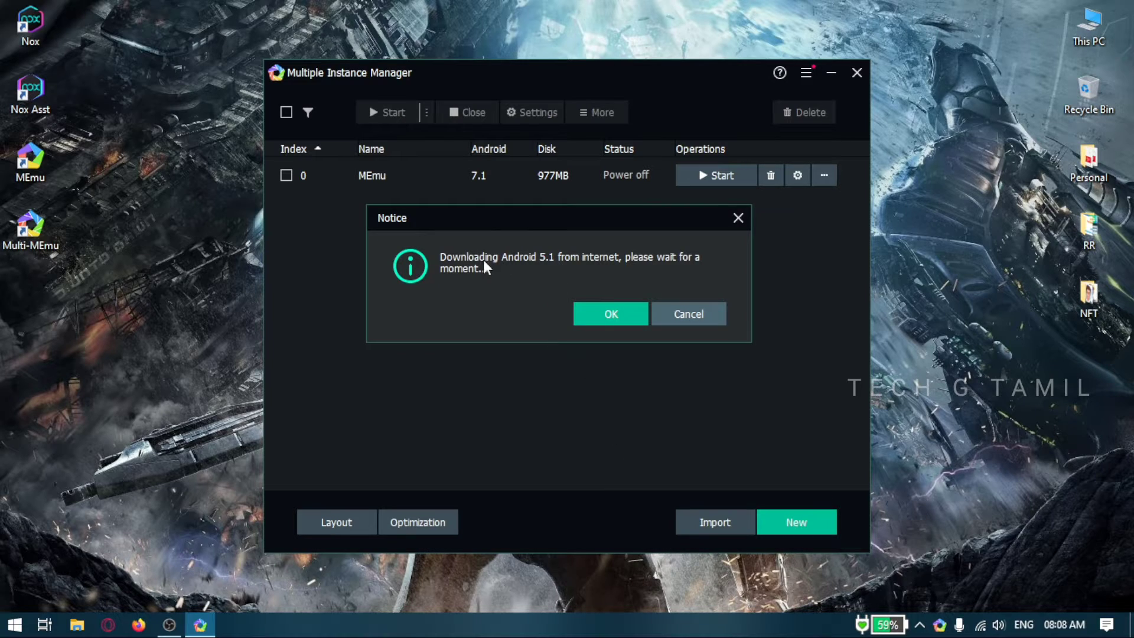
left_click(600, 315)
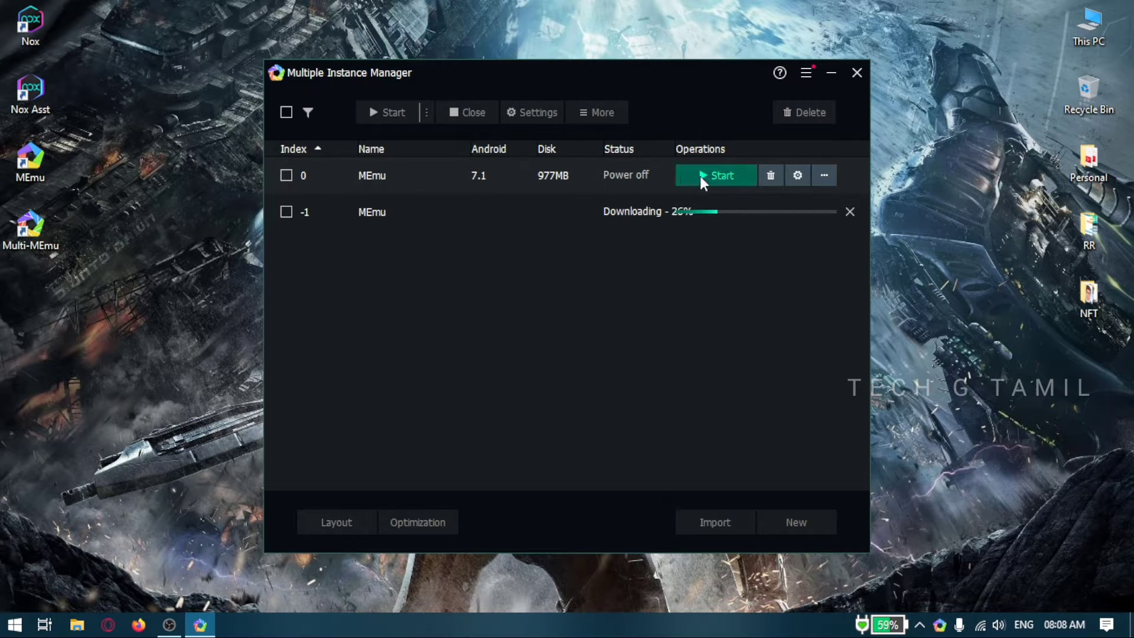
Set the Android 7.1 instance's performance preset to Medium (CPU:2 RAM:2048MB) and enable GPU memory optimization
left_click(792, 179)
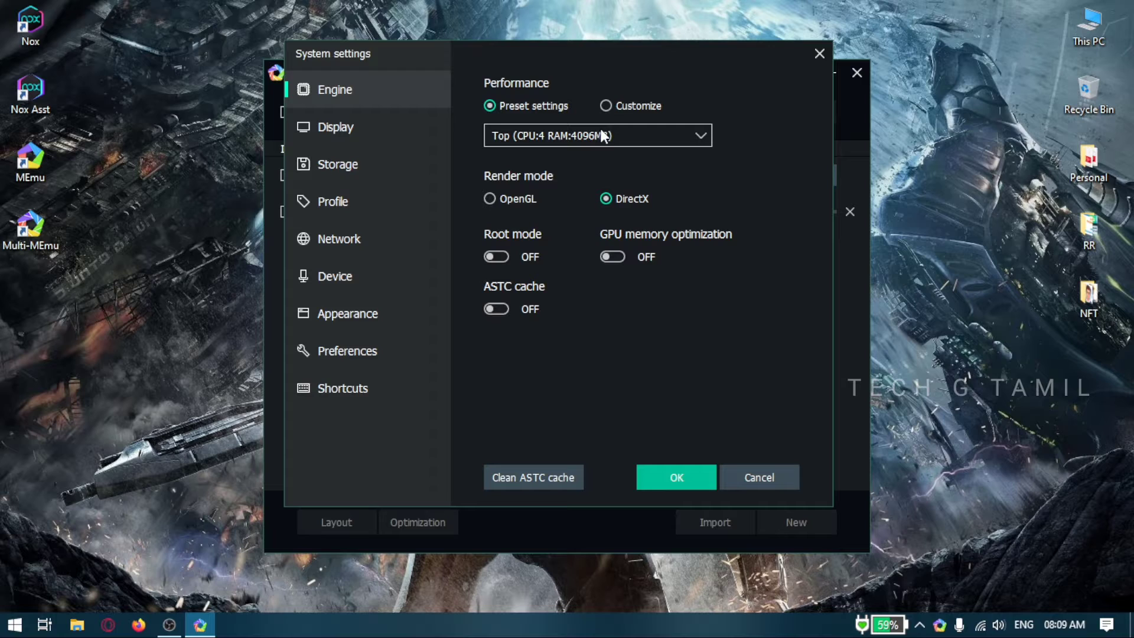
left_click(641, 130)
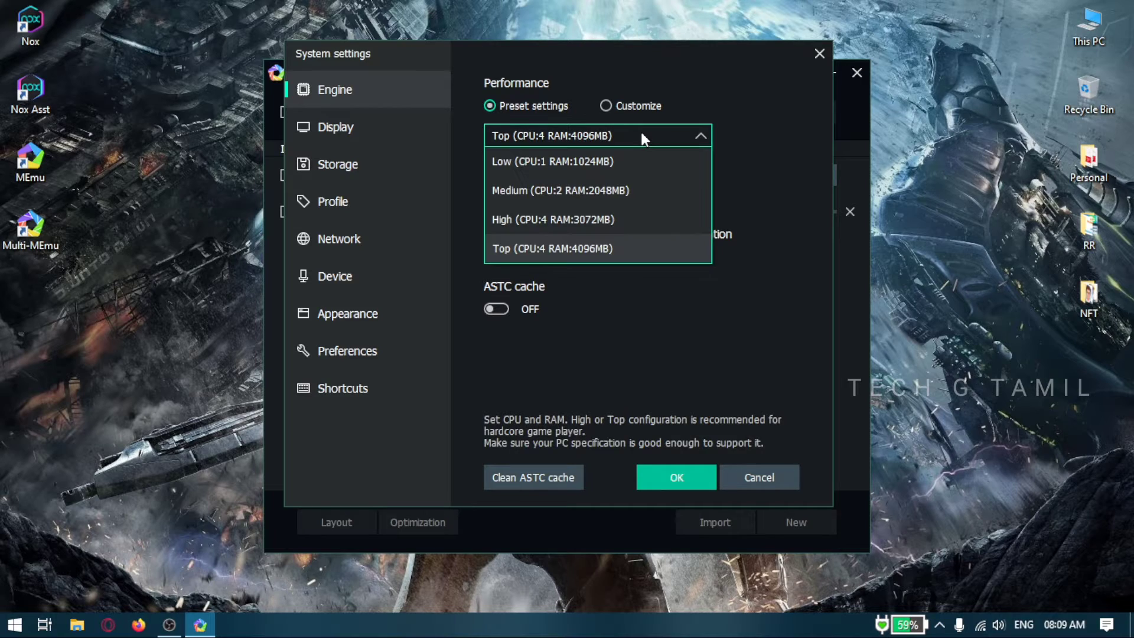
left_click(616, 187)
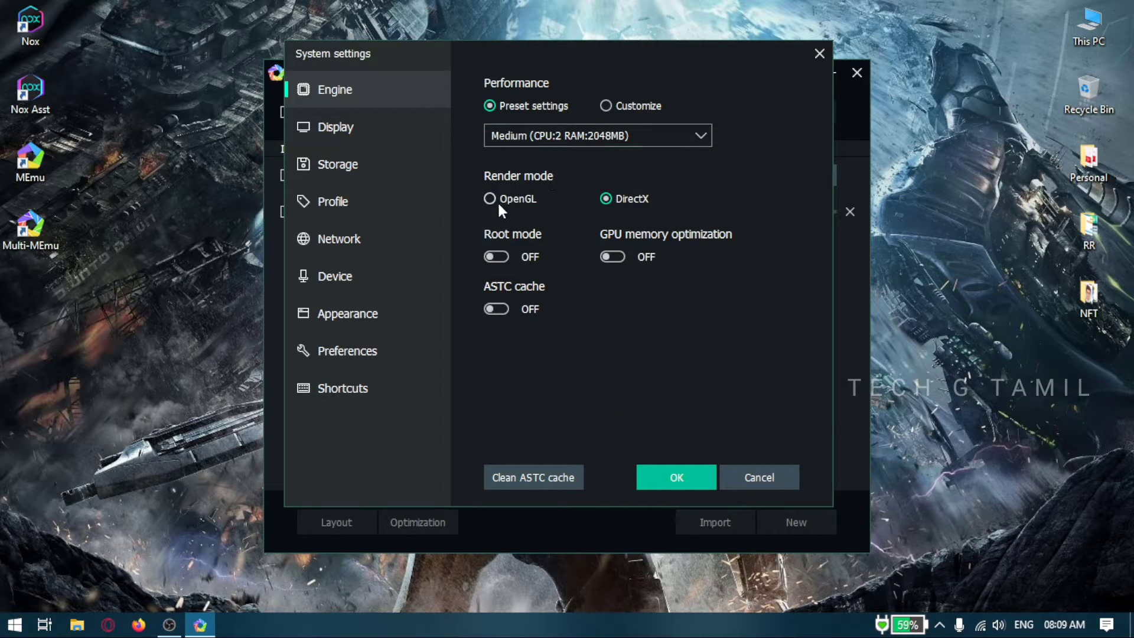
left_click(614, 254)
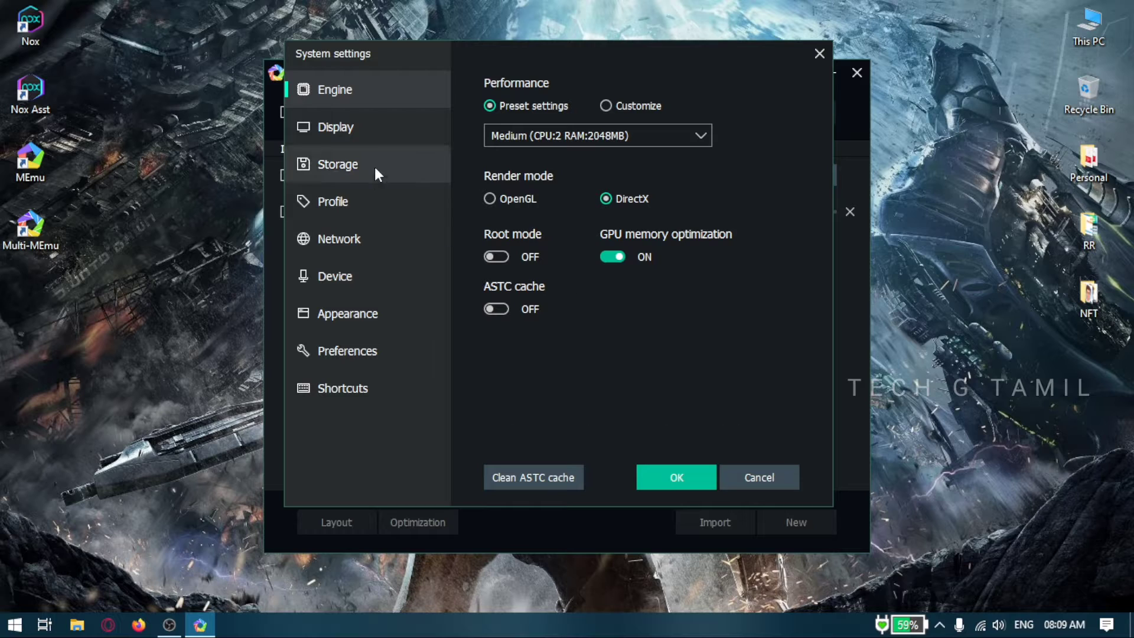
Set the Android 7.1 instance's display to the Phone resolution 576 * 1024 (191dpi)
left_click(375, 136)
left_click(617, 129)
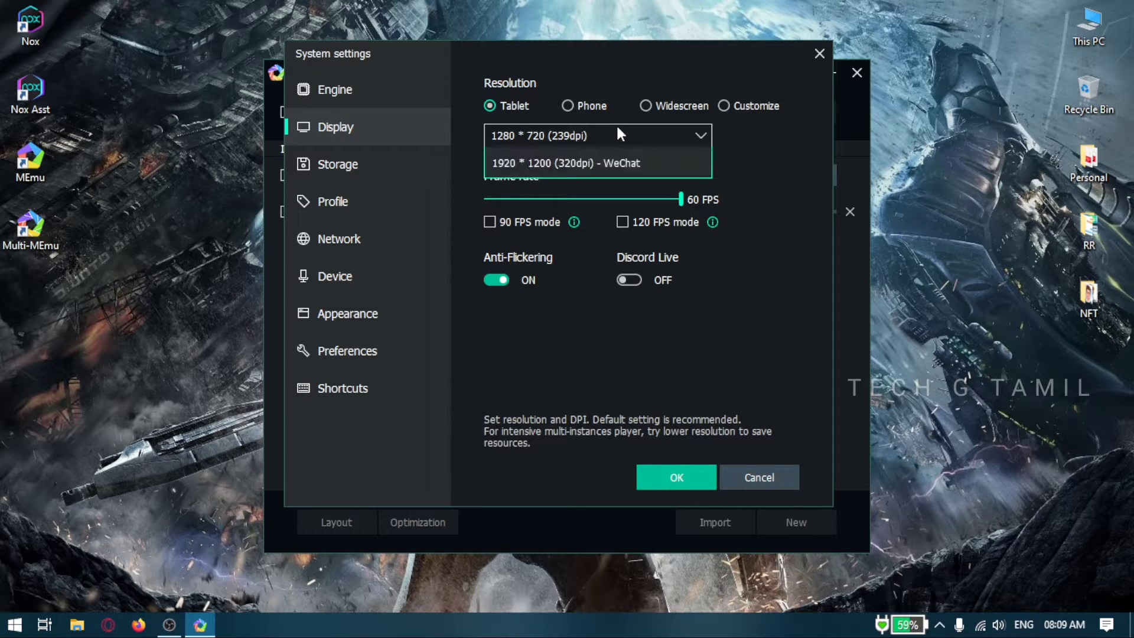
left_click(594, 103)
left_click(594, 102)
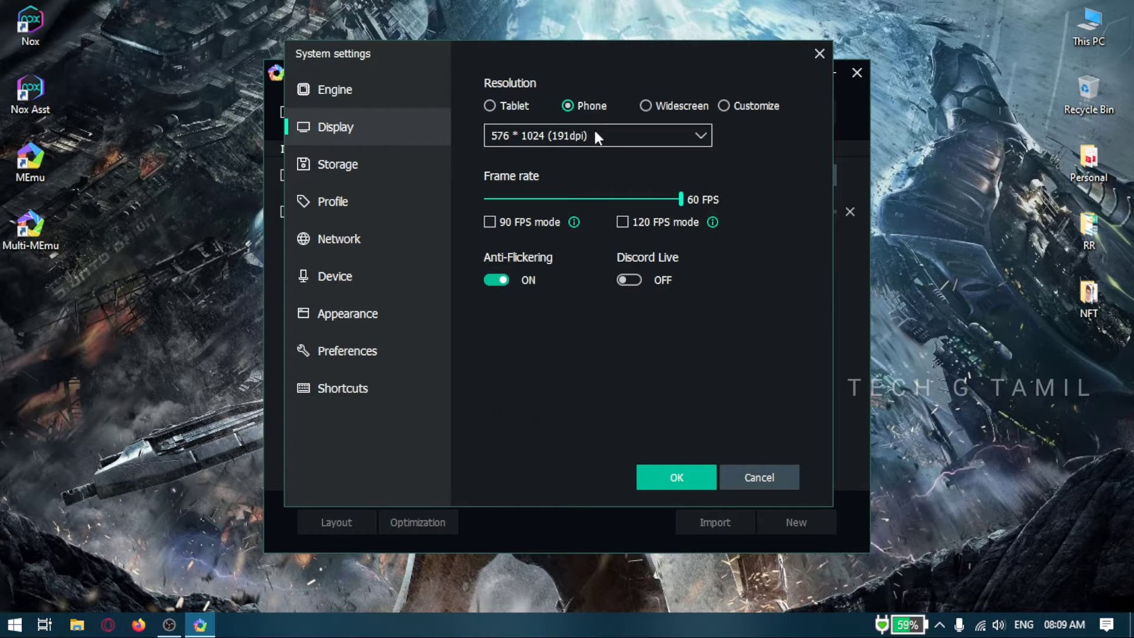
left_click(597, 137)
left_click(595, 135)
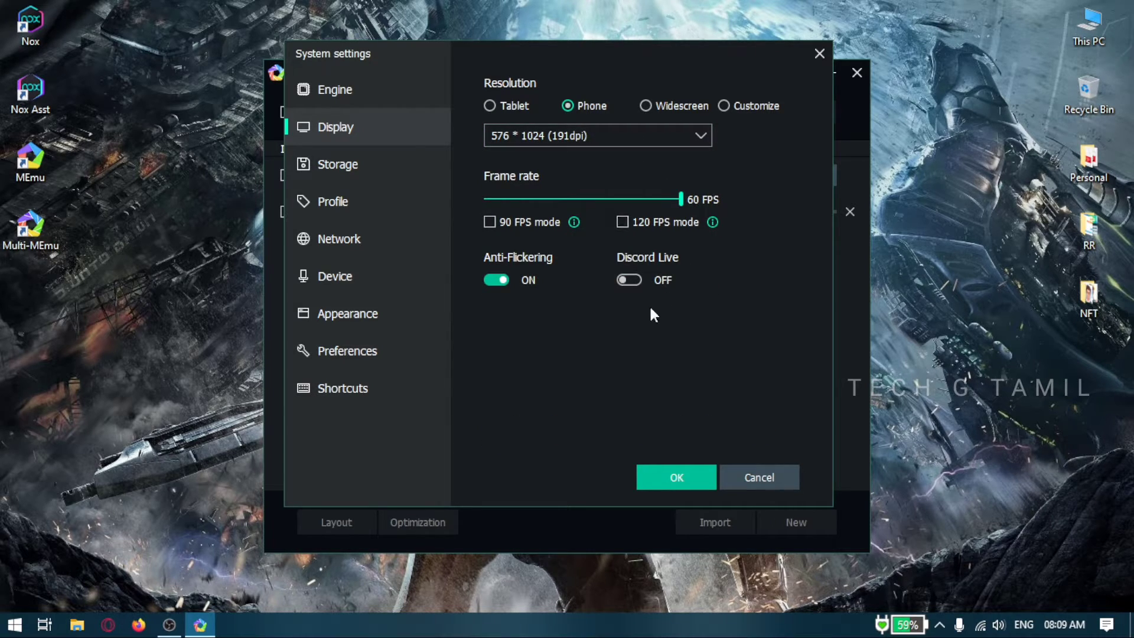
Review the storage, profile, network, device, appearance, preferences and shortcuts settings, and save the Android 7.1 instance's configuration
left_click(354, 177)
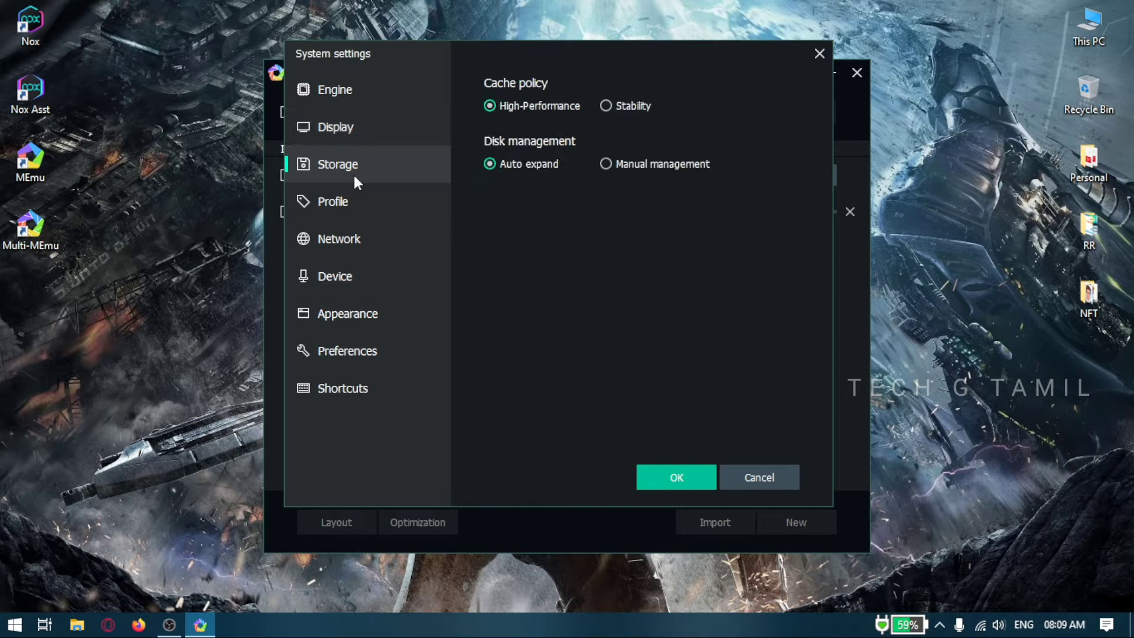
left_click(329, 209)
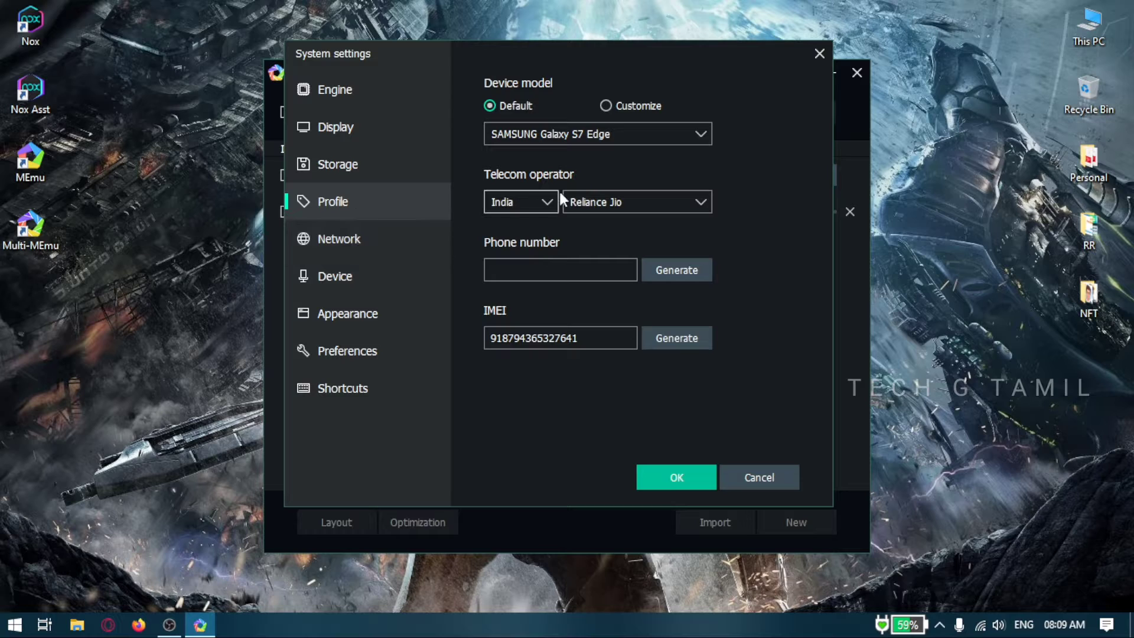
left_click(333, 230)
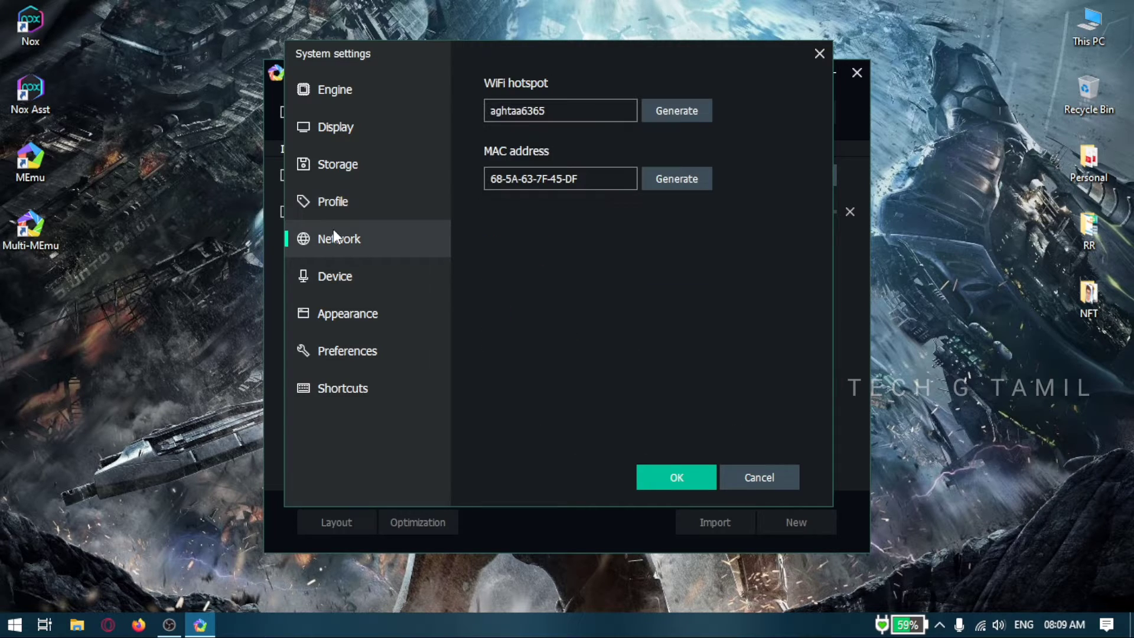
left_click(324, 265)
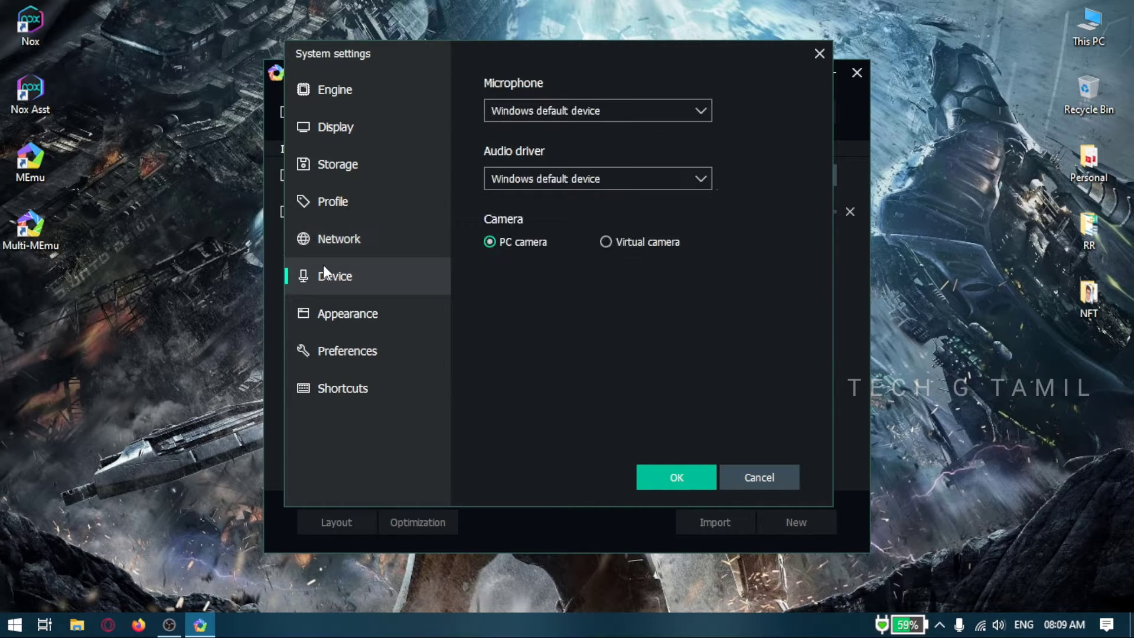
left_click(336, 316)
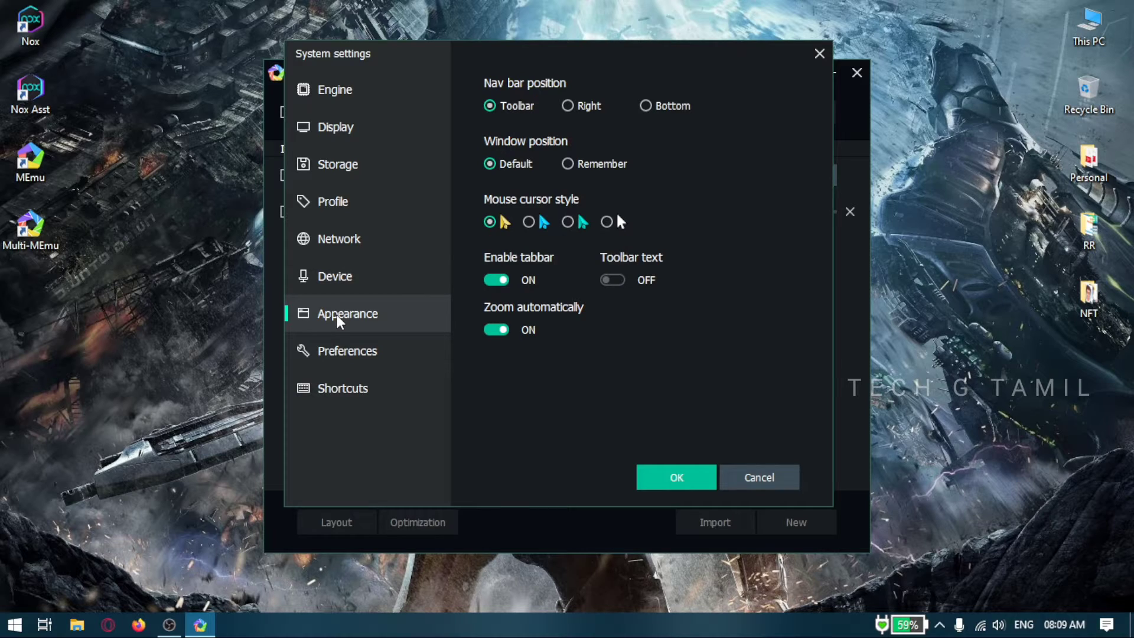
left_click(328, 365)
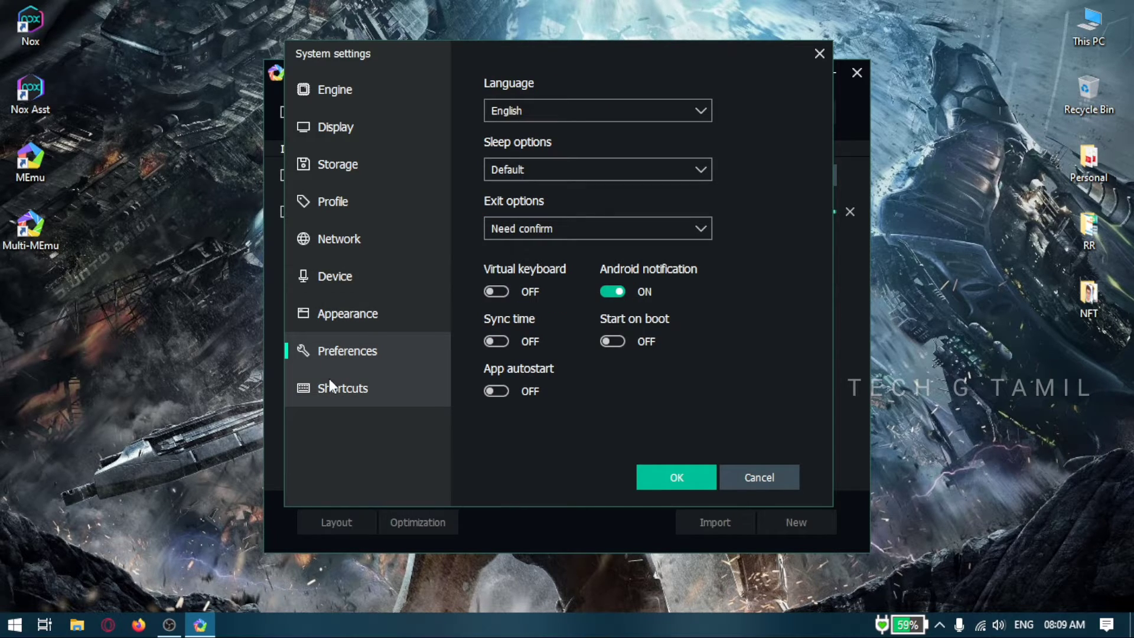
left_click(331, 386)
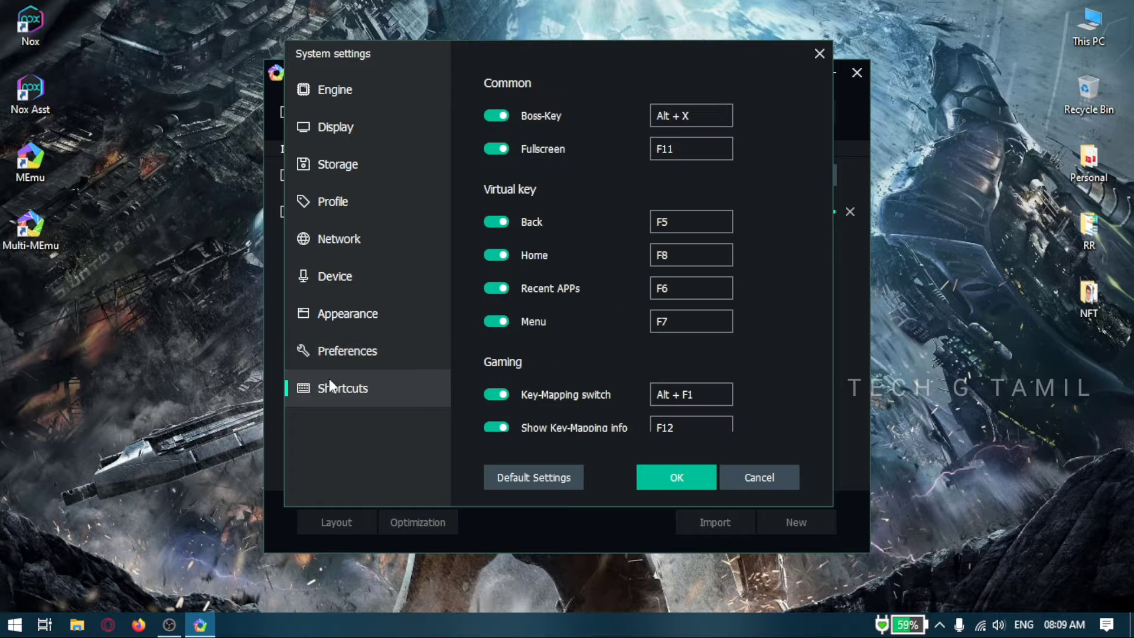
left_click(676, 479)
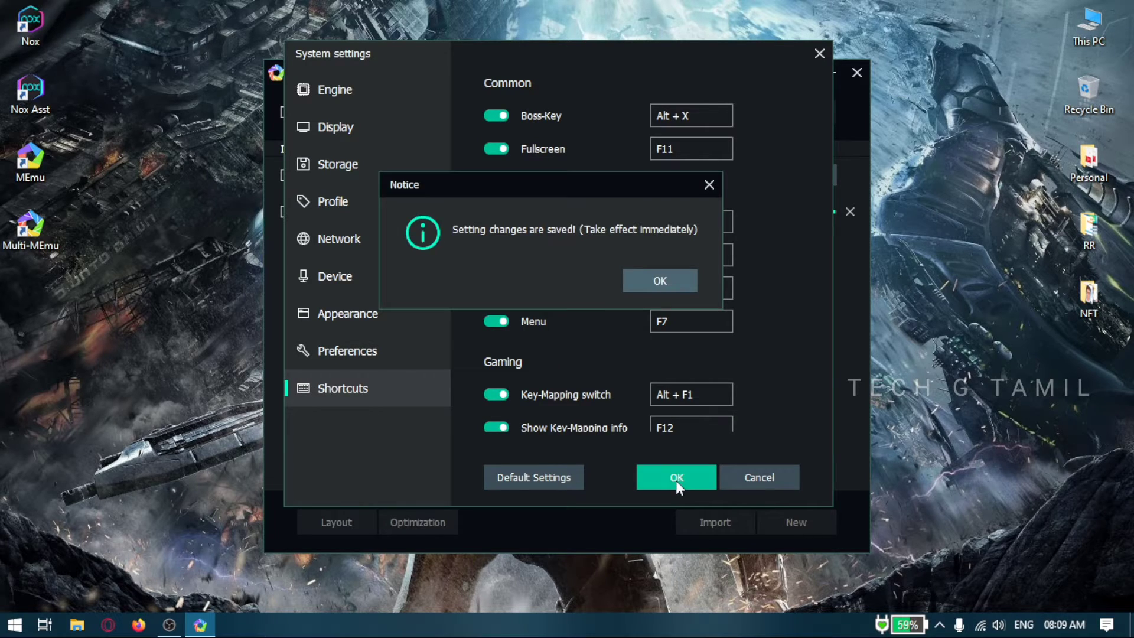
left_click(660, 287)
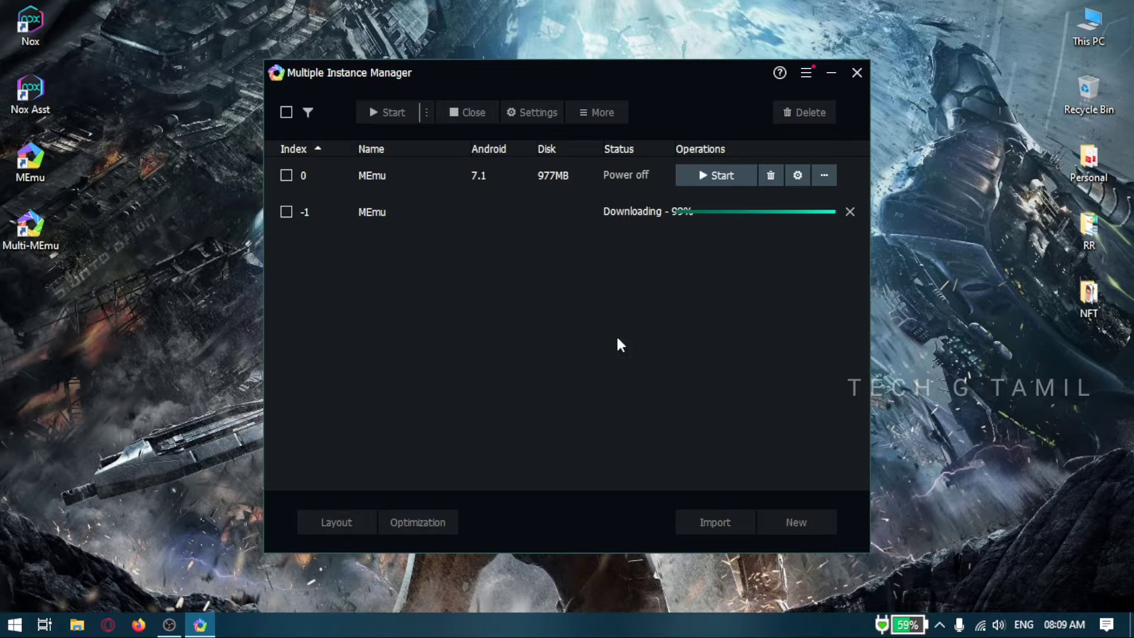
Start the Android 7.1 instance and arrange its window beside the Multiple Instance Manager
left_click(724, 176)
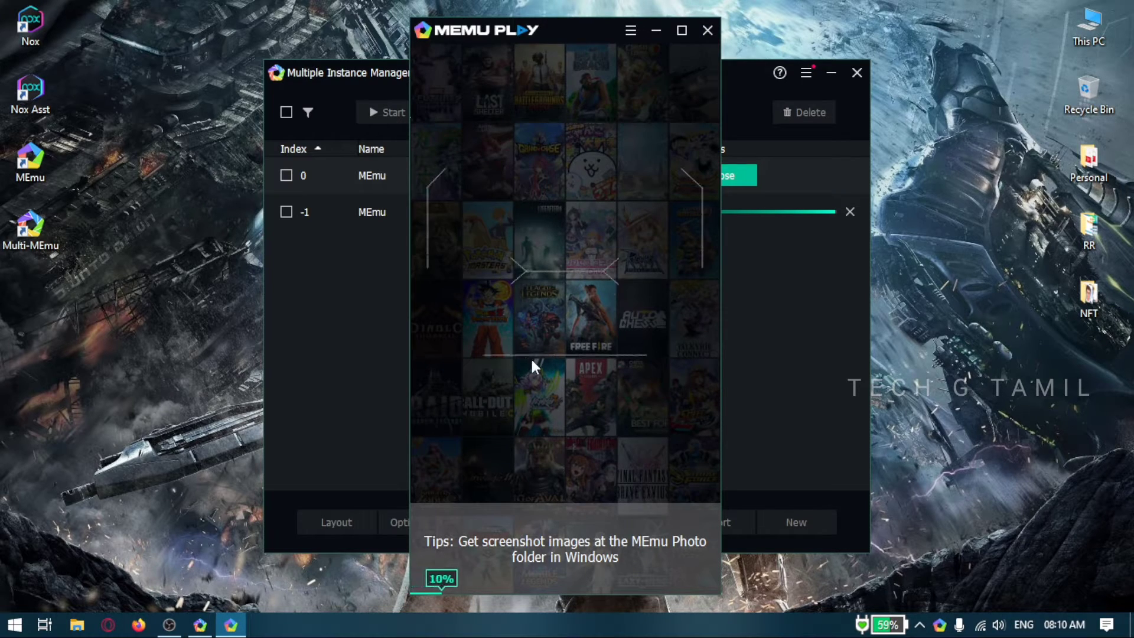
left_click_drag(493, 30, 202, 34)
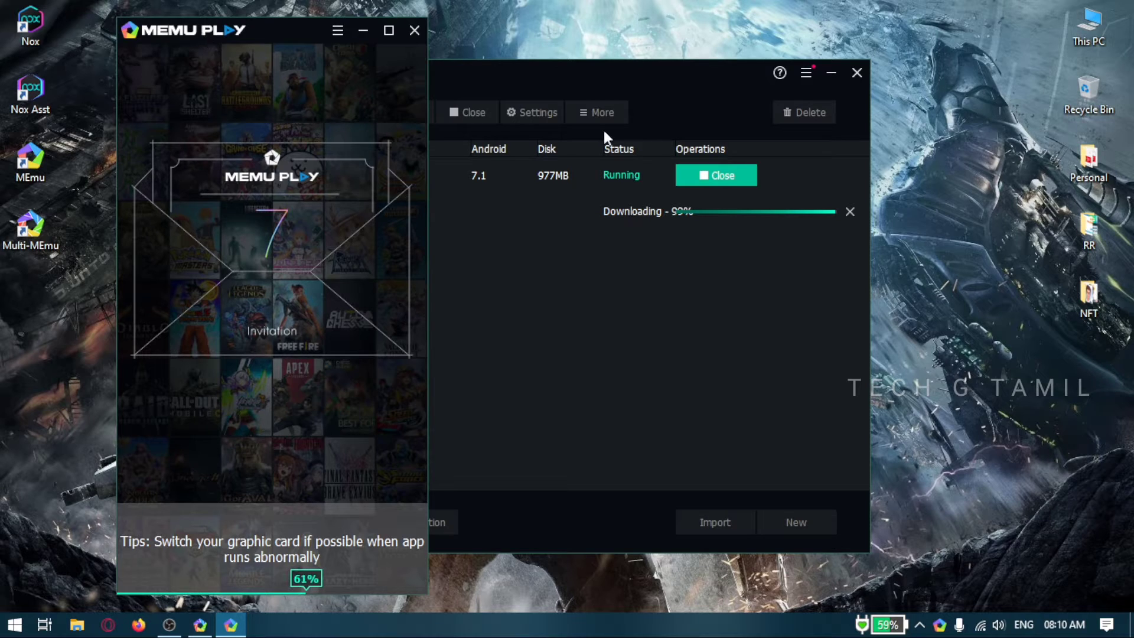
left_click(524, 59)
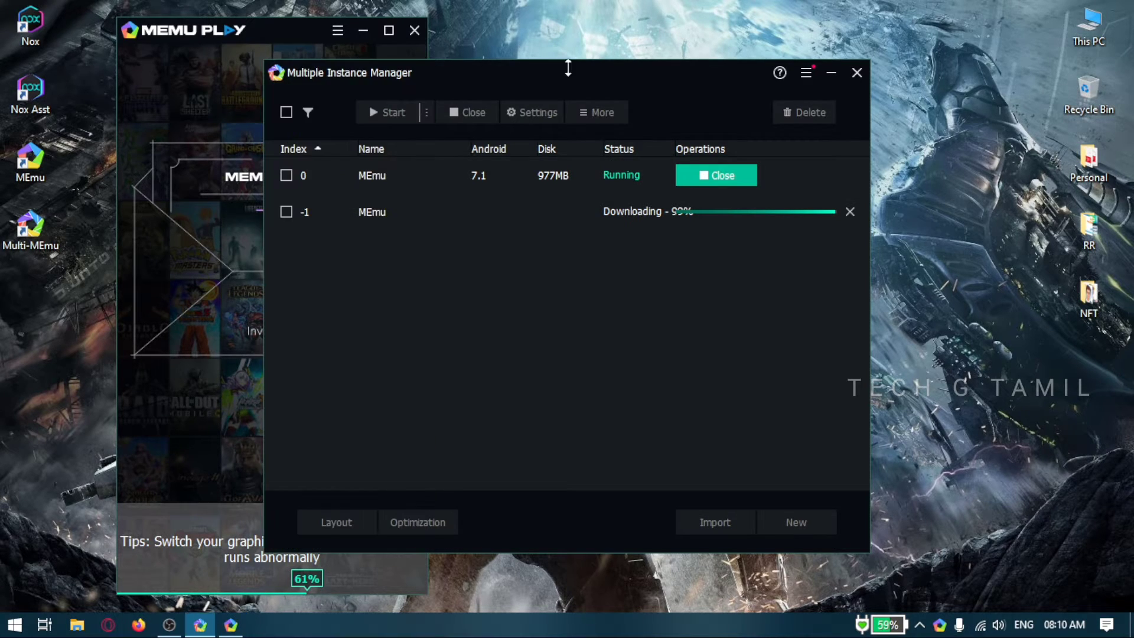
left_click_drag(473, 61, 697, 67)
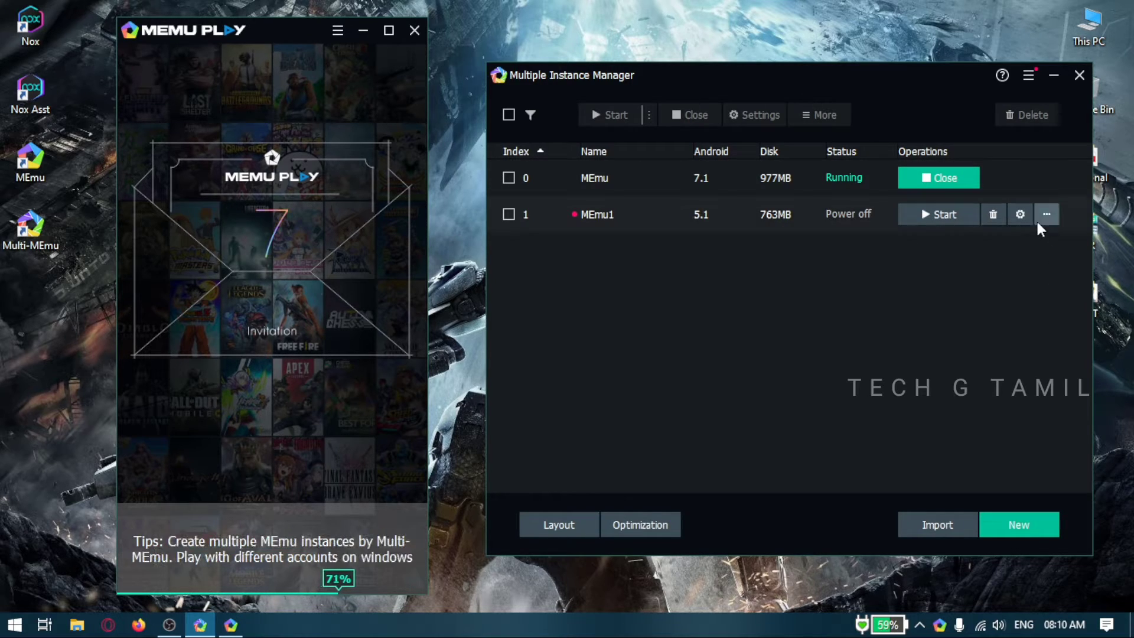
Set the MEmu1 instance to the Medium (CPU:2 RAM:2048MB) preset, with GPU memory optimization on and root mode off
left_click(1021, 214)
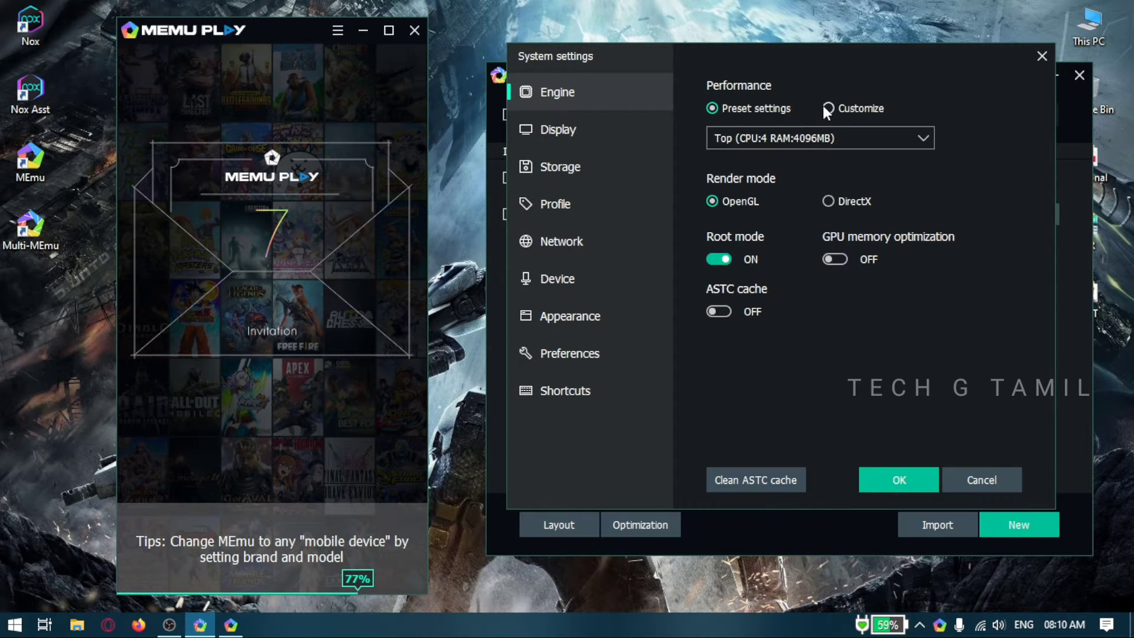
left_click(822, 136)
left_click(796, 188)
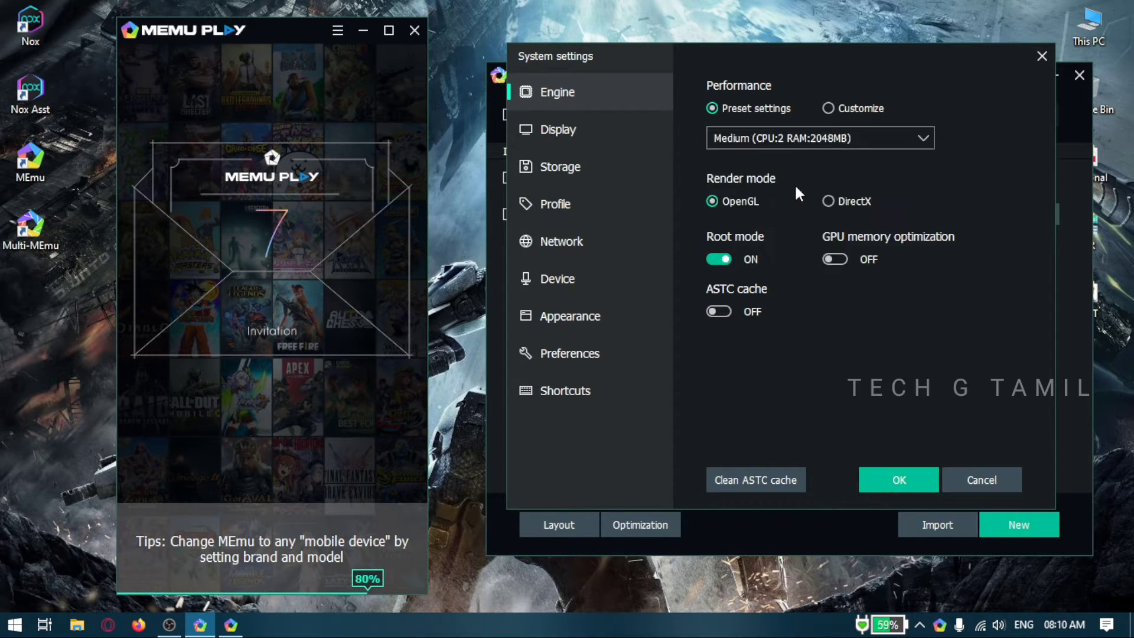
left_click(838, 258)
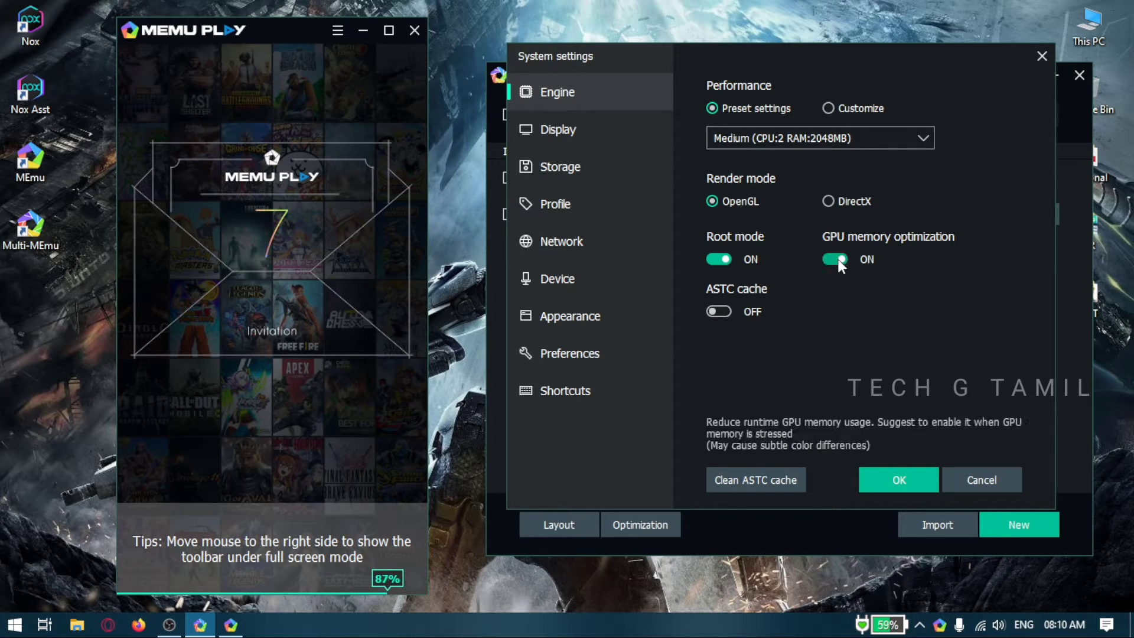
left_click(718, 259)
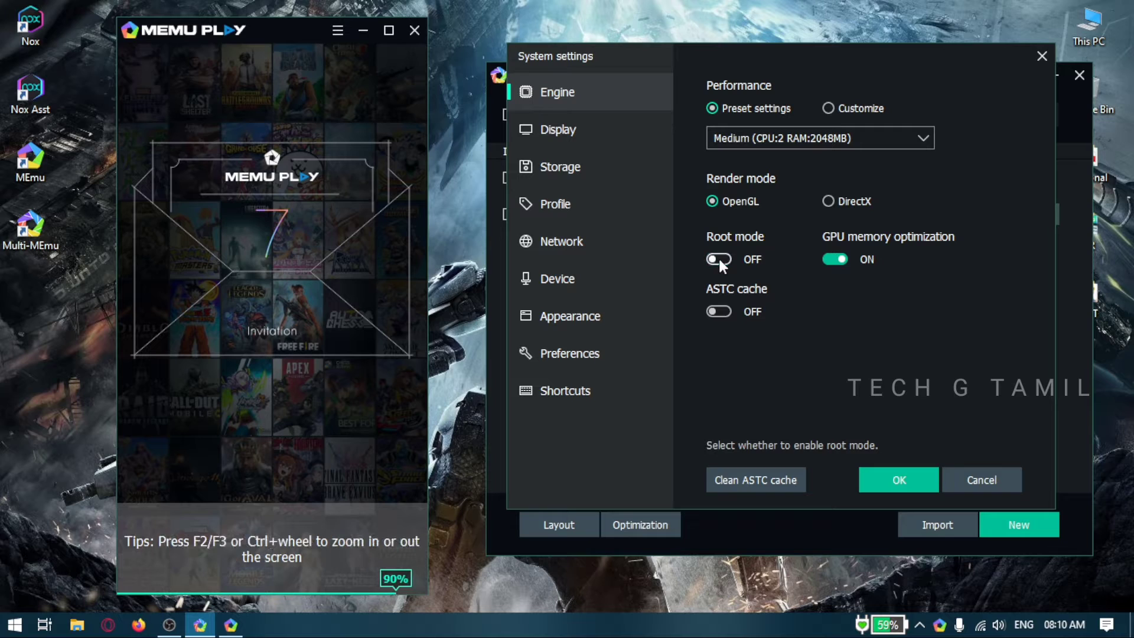
Set MEmu1's display to the Phone resolution 576 * 1024 (191dpi) and save its settings
left_click(575, 124)
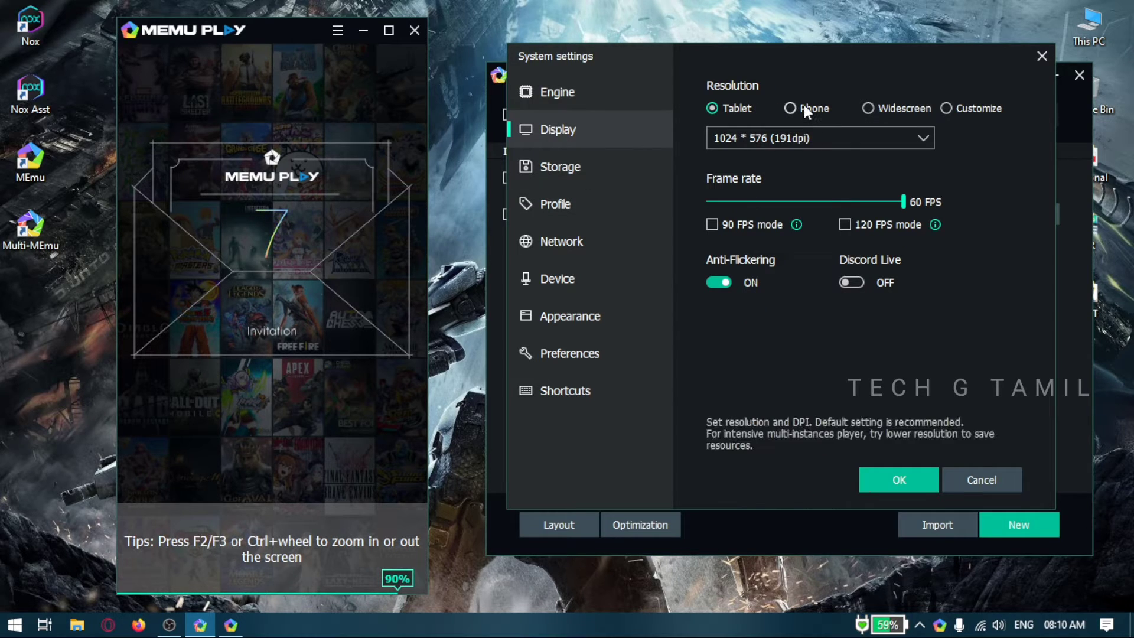
left_click(805, 108)
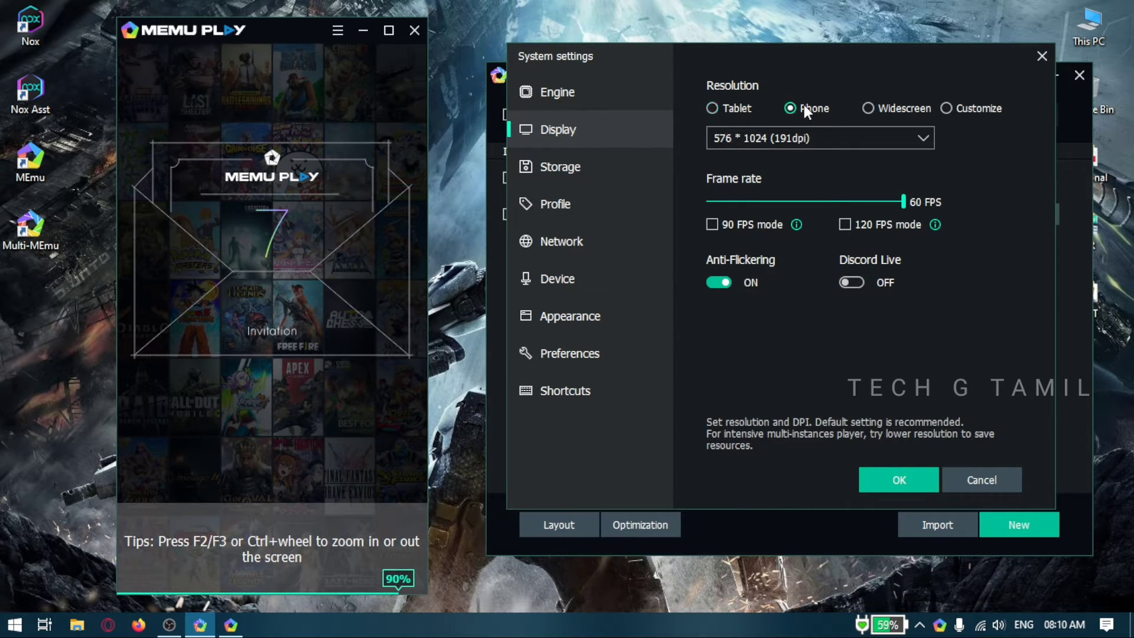
left_click(899, 478)
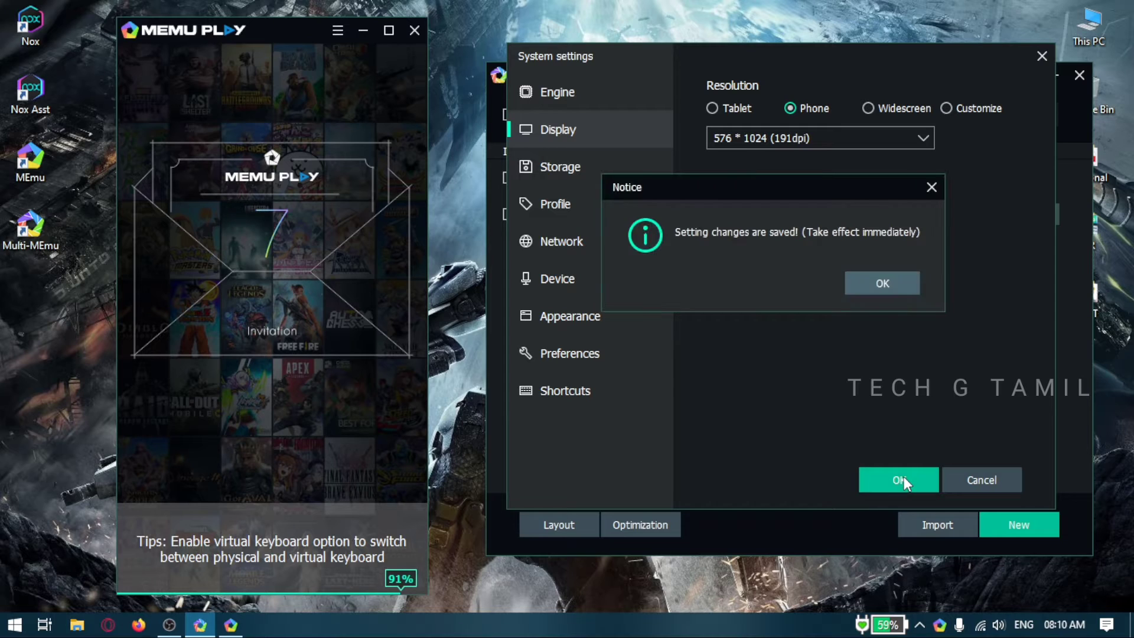
left_click(878, 285)
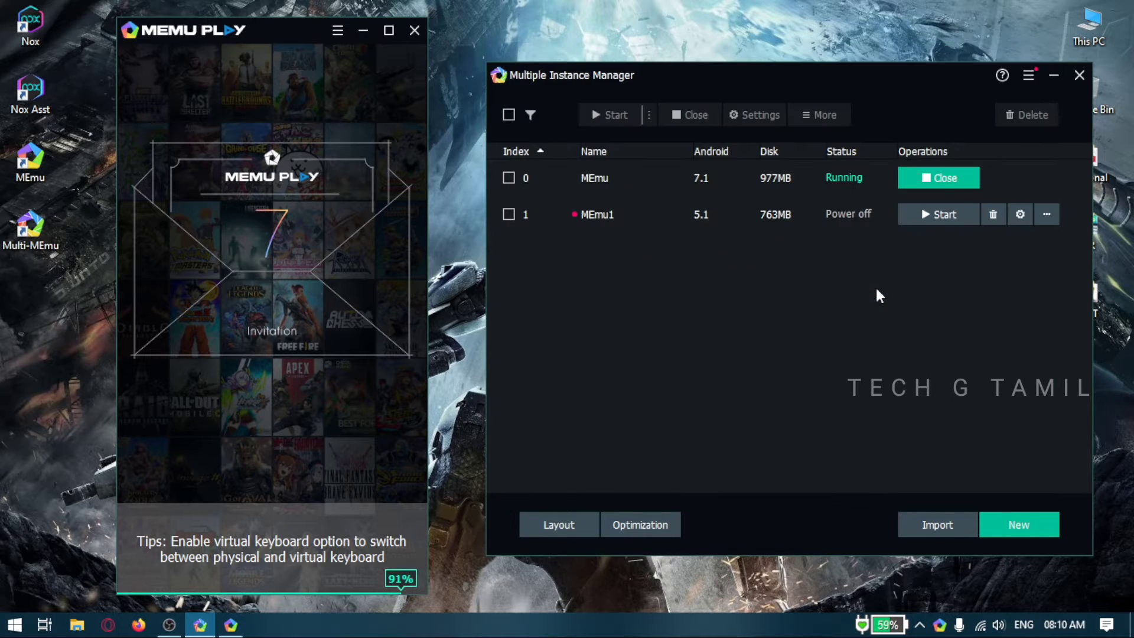
Start the MEmu1 instance, minimize the instance manager and place the MEmu1 window beside the first emulator
left_click(928, 214)
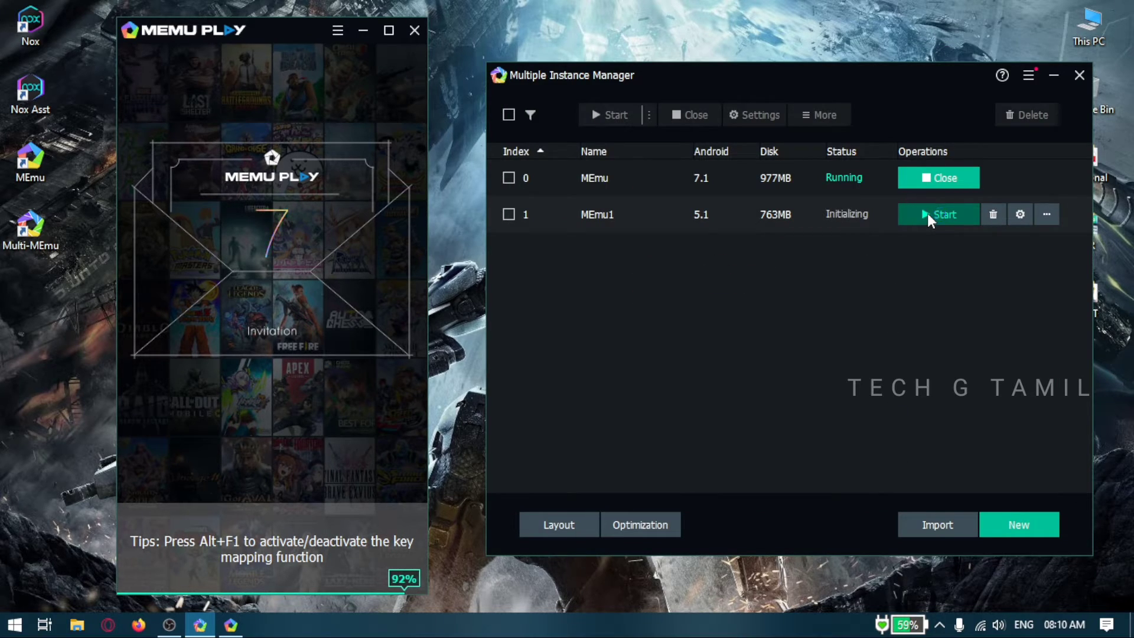
left_click(1052, 76)
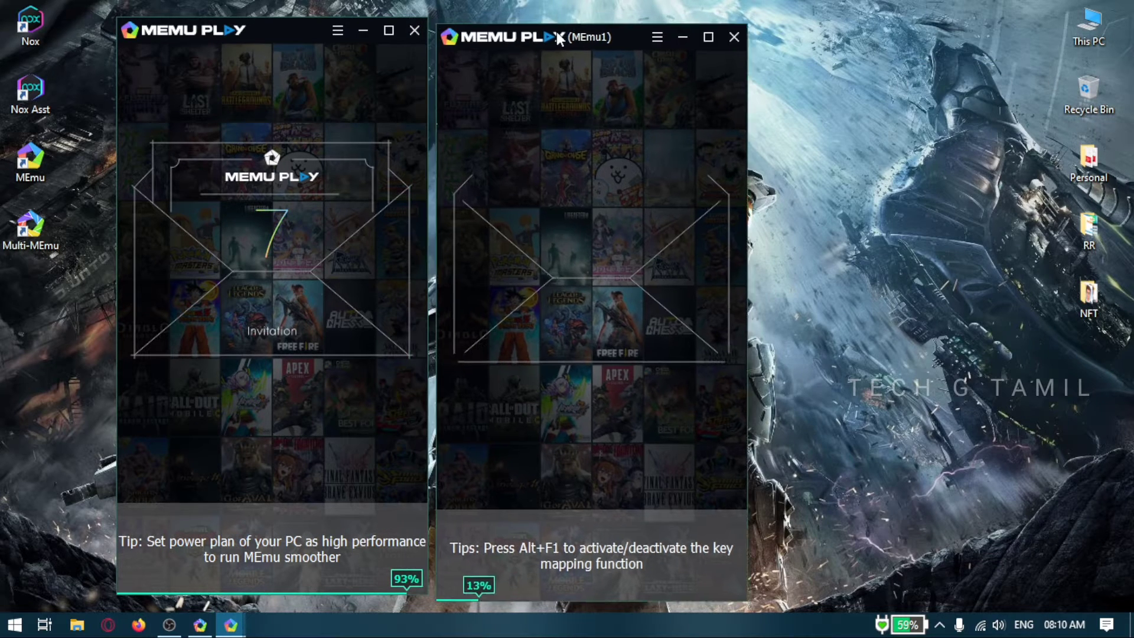
left_click_drag(571, 32, 566, 25)
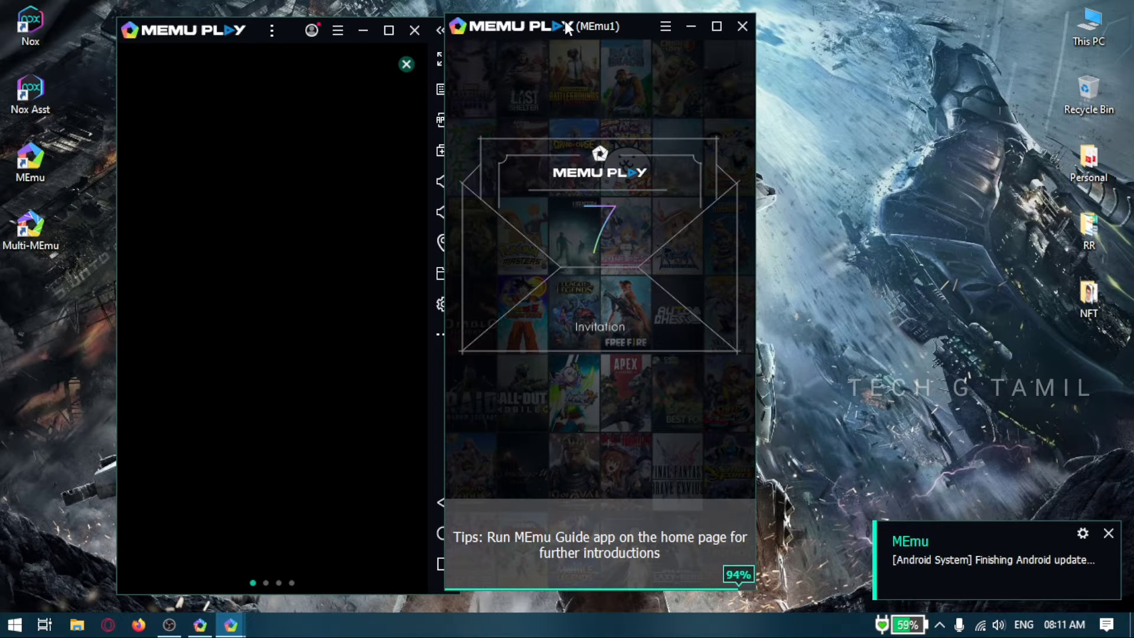
Page through the introductory guide in the first MEmu window
left_click(295, 471)
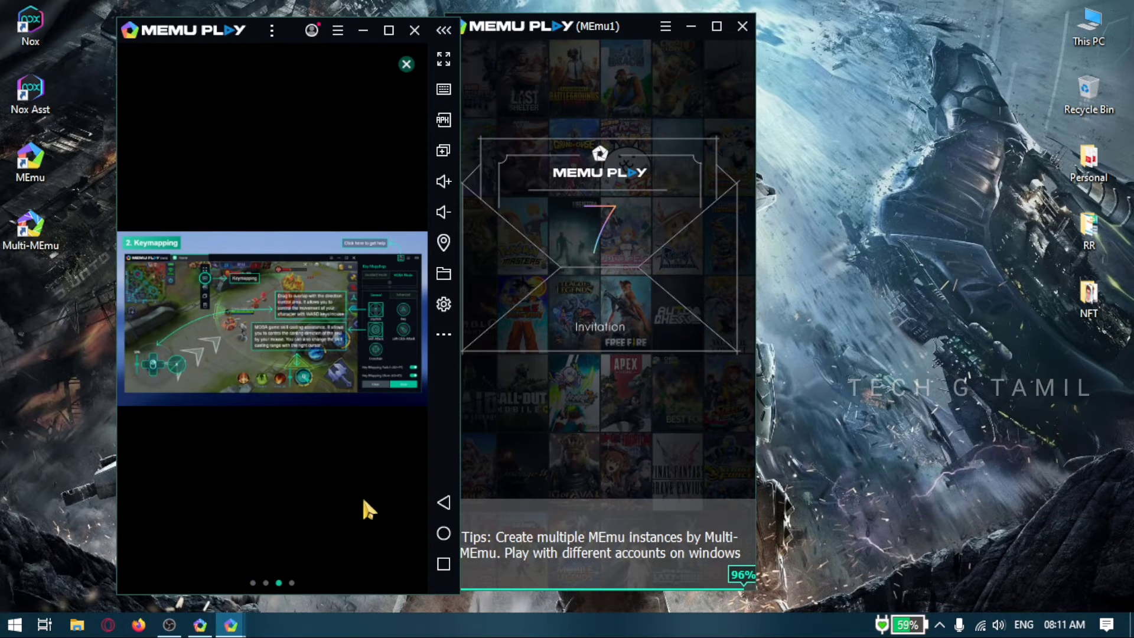